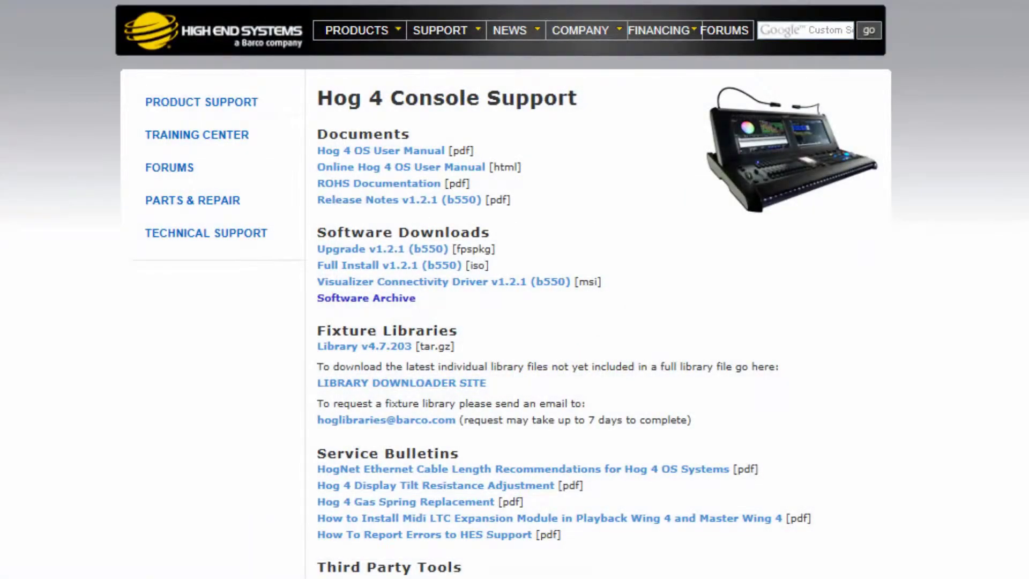
Scroll the High End Systems support page down to Third Party Tools with the Touch OSC Software link.
scroll(514, 290, "down", 5)
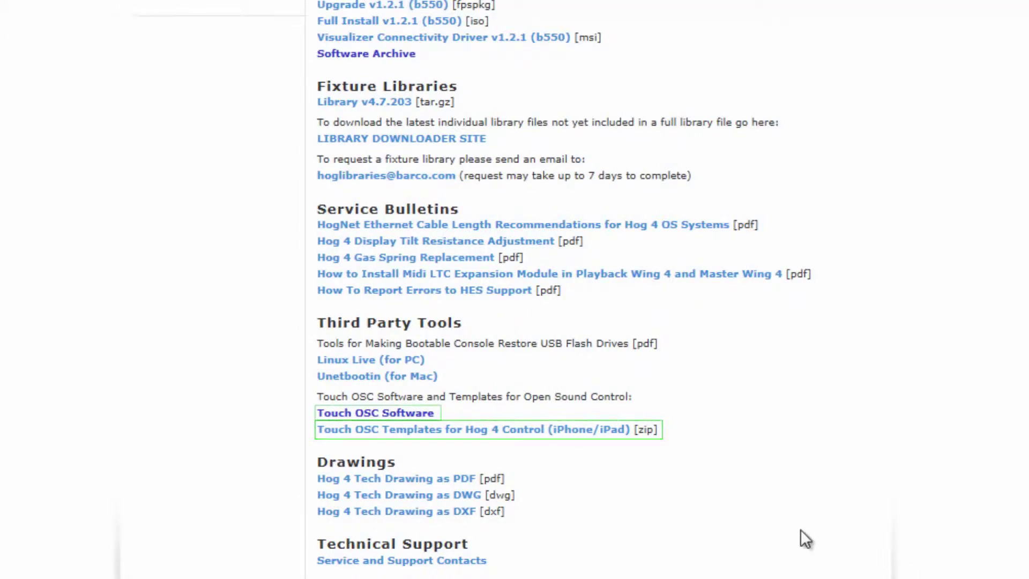
Follow the Touch OSC Software link and browse hexler.net's TouchOSC page down to its Downloads.
left_click(420, 413)
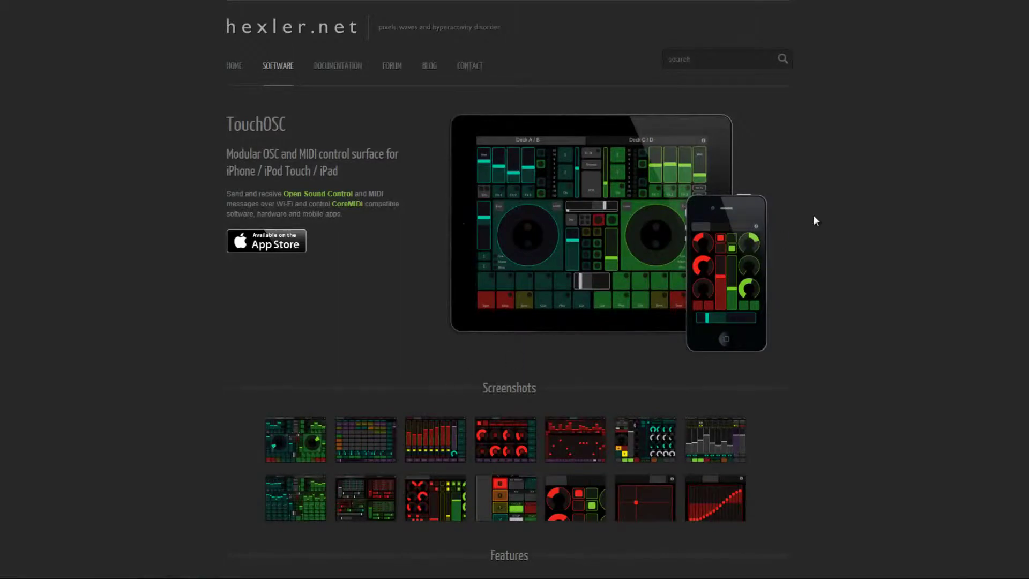
scroll(509, 290, "down", 12)
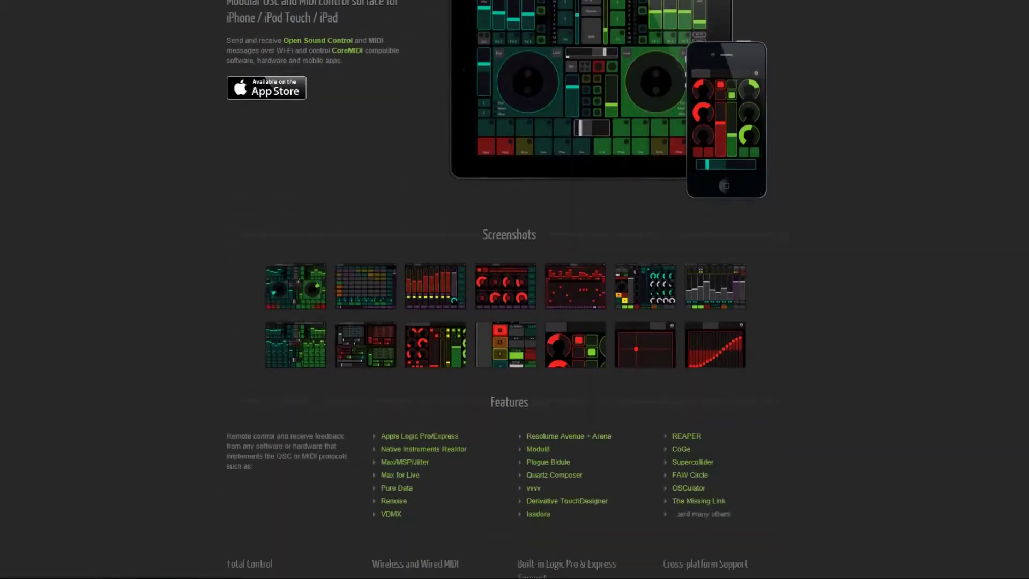
scroll(509, 289, "down", 8)
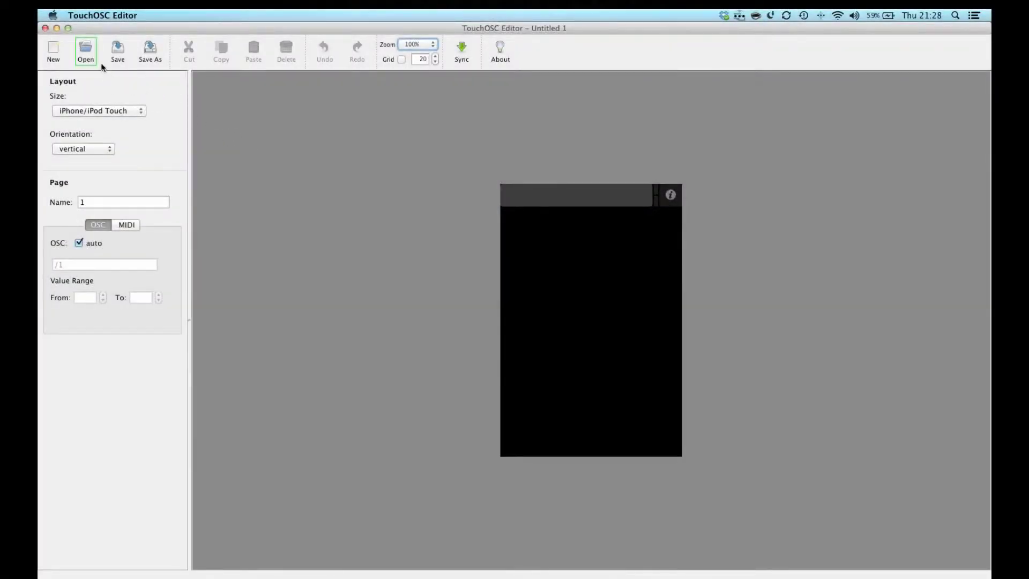
Load the Hog_4_iPad_All.touchosc layout from the iPad templates folder into TouchOSC Editor.
left_click(85, 50)
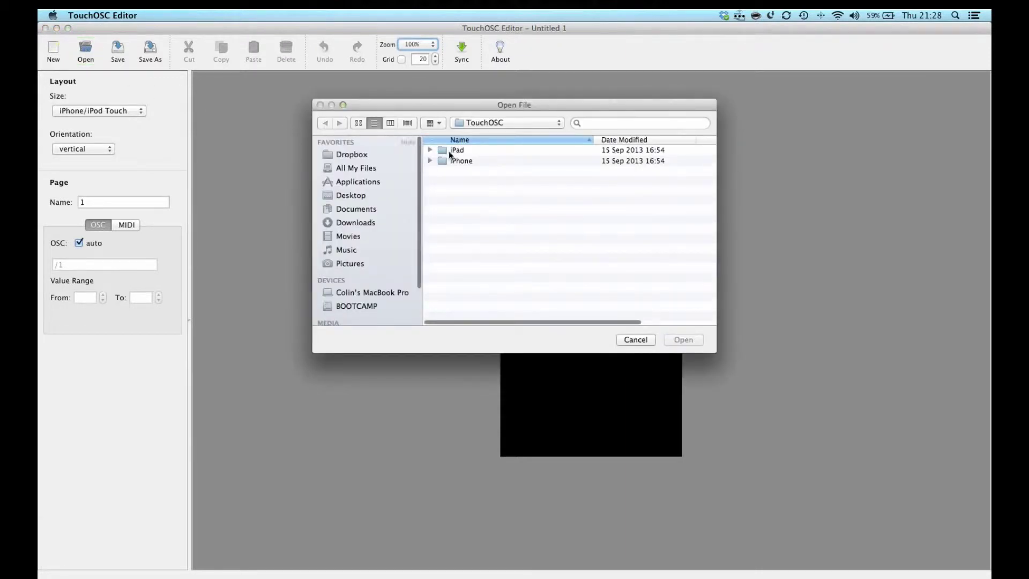
left_click(460, 152)
double_click(461, 152)
left_click(461, 152)
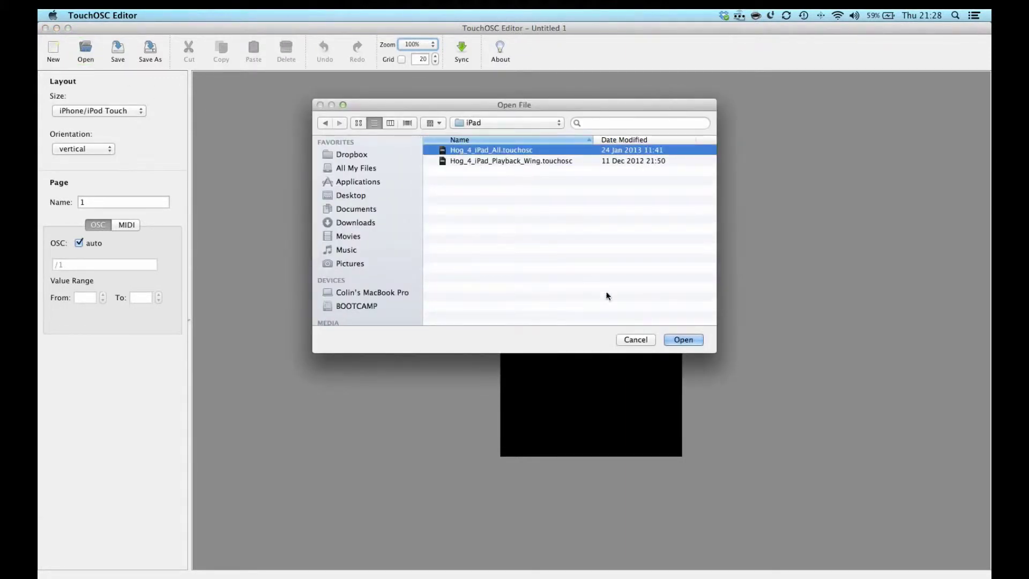
left_click(683, 340)
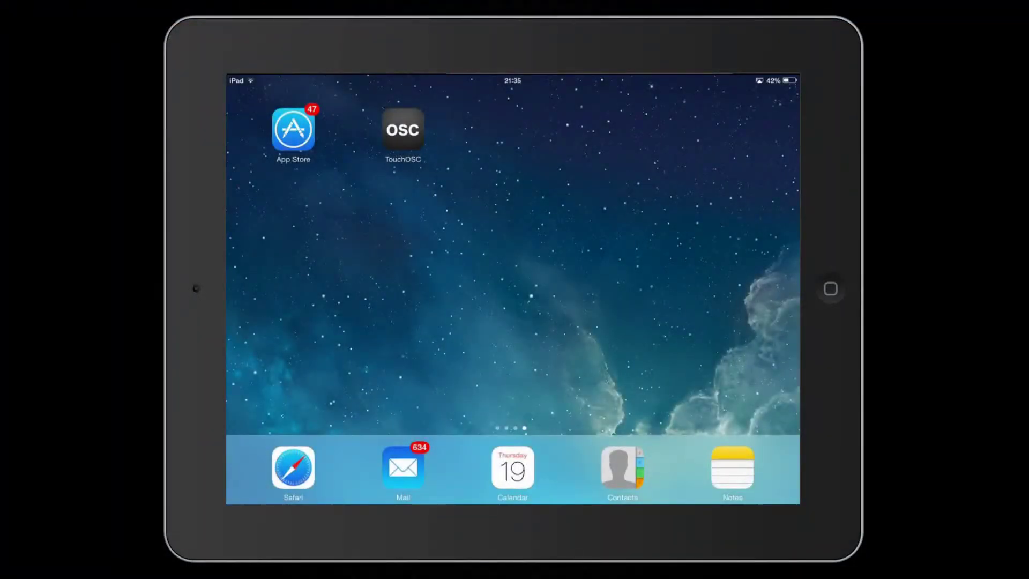
Sync the Hog_4_iPad_All layout from the editor to TouchOSC on the iPad via the computer's host entry.
left_click(402, 129)
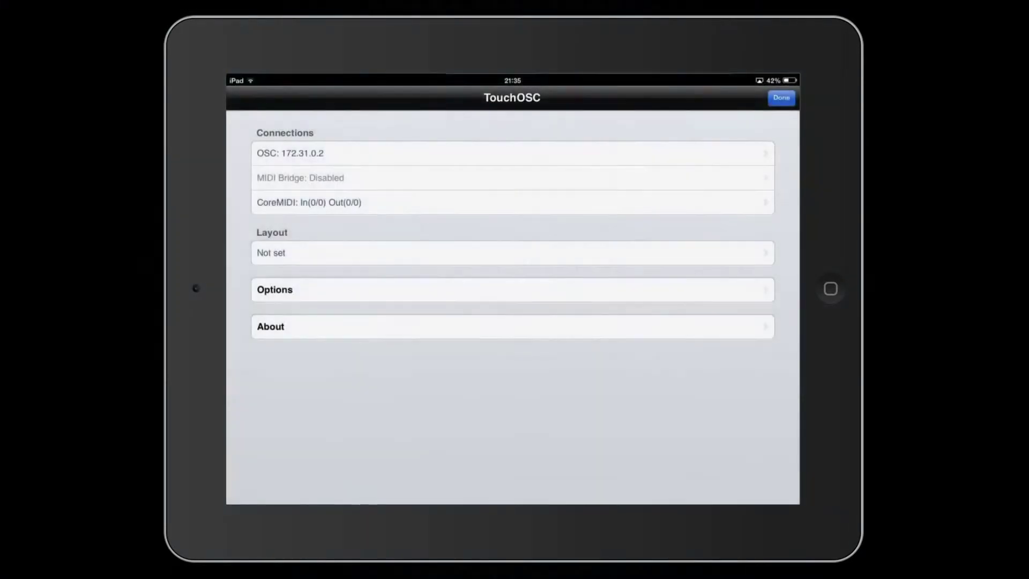
left_click(270, 252)
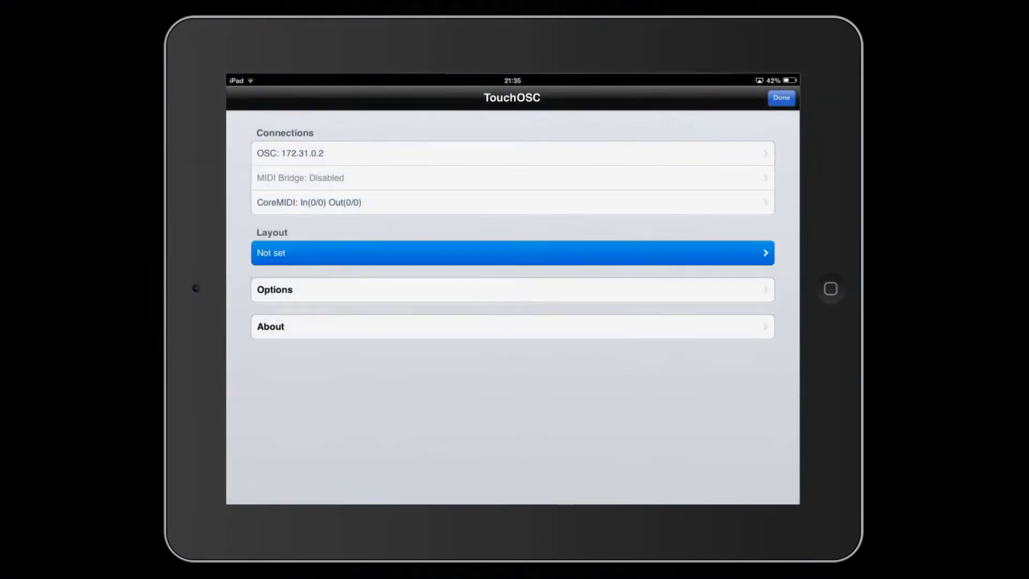
left_click(266, 139)
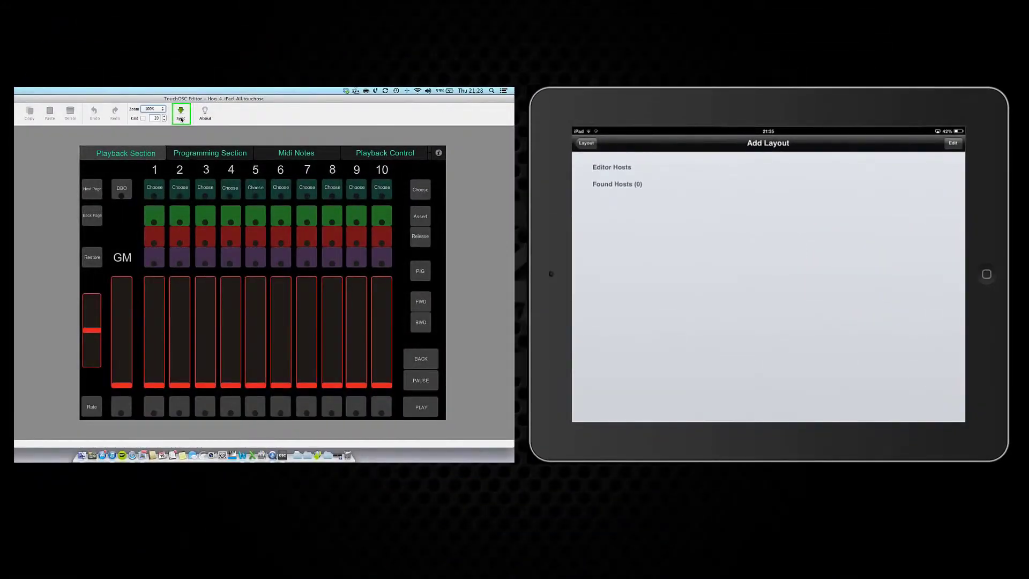
left_click(181, 119)
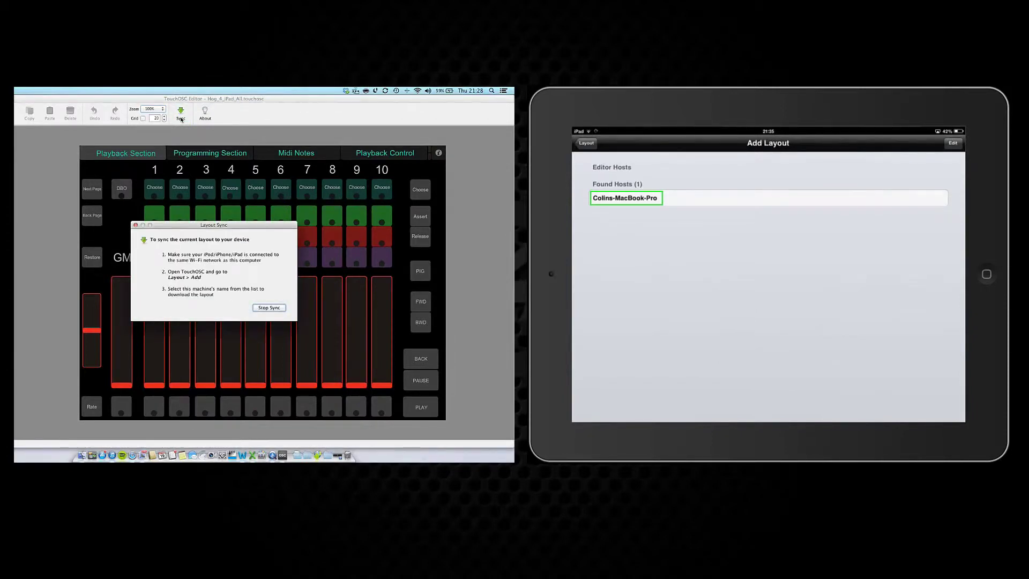
left_click(625, 197)
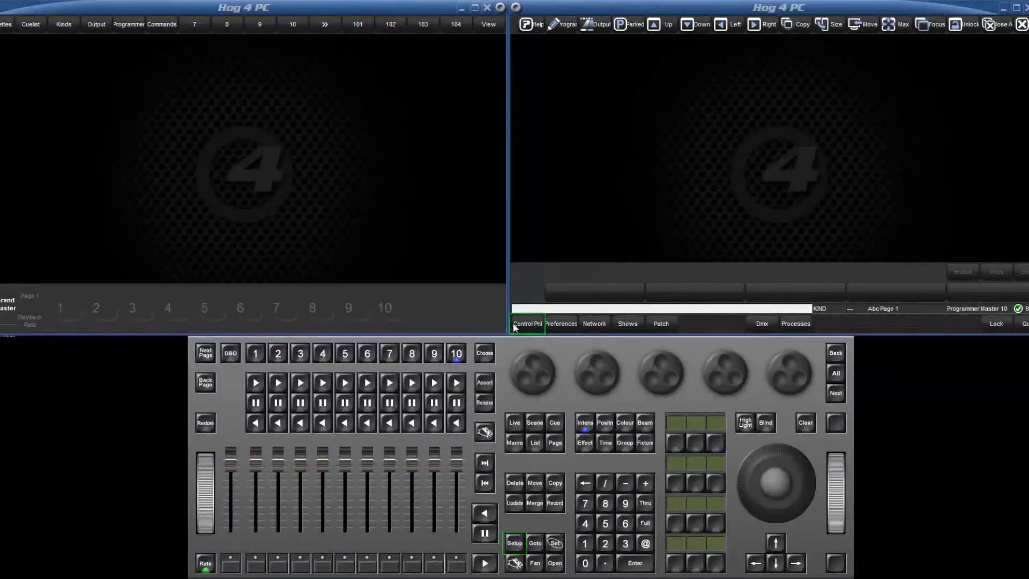
left_click(514, 325)
left_click(545, 159)
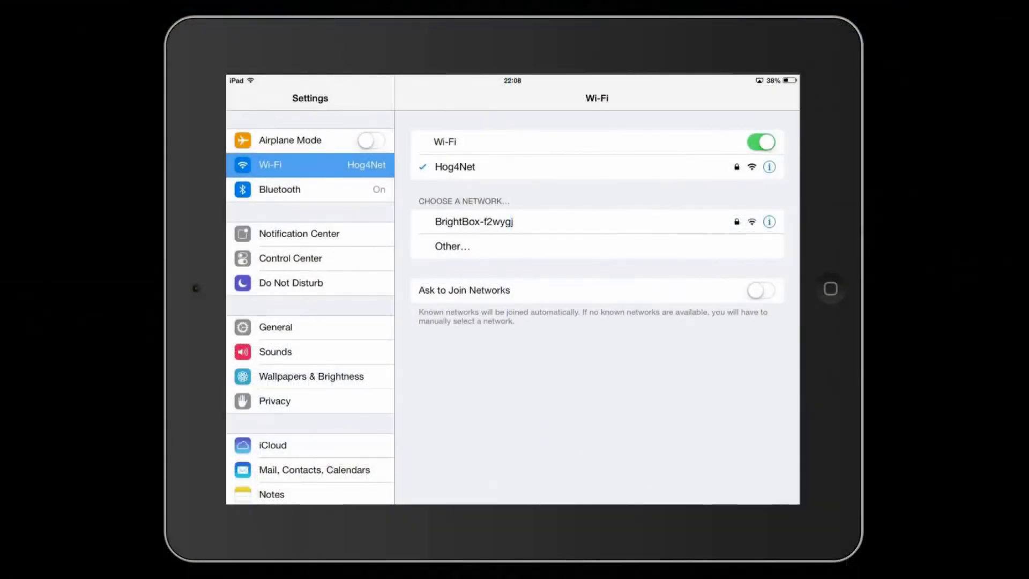
left_click(768, 167)
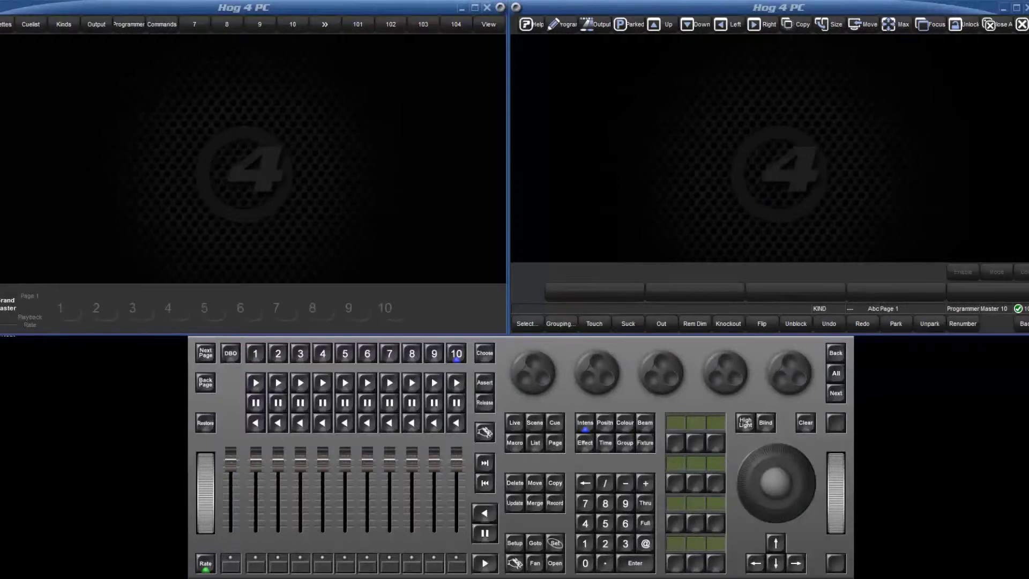
Enable OSC In on port 7000 and OSC Out on port 7001 to 172.31.0.3 in Hog 4 network settings.
left_click(515, 542)
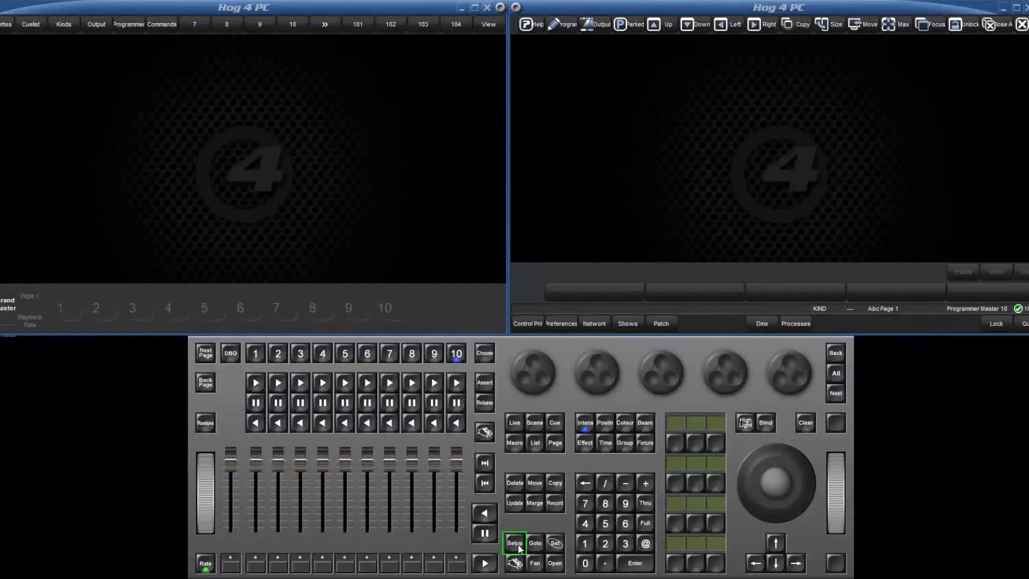
left_click(583, 323)
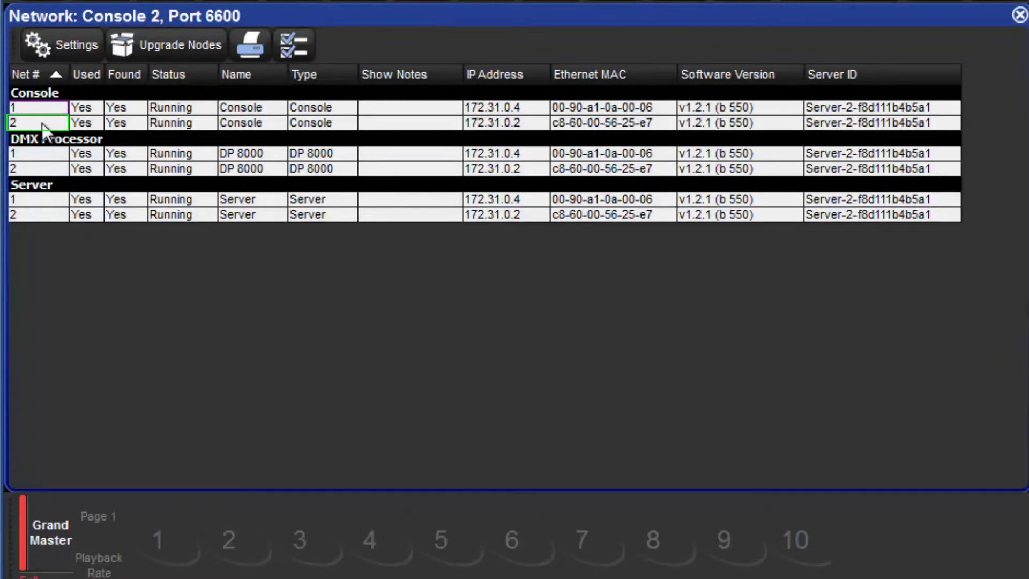
left_click(66, 46)
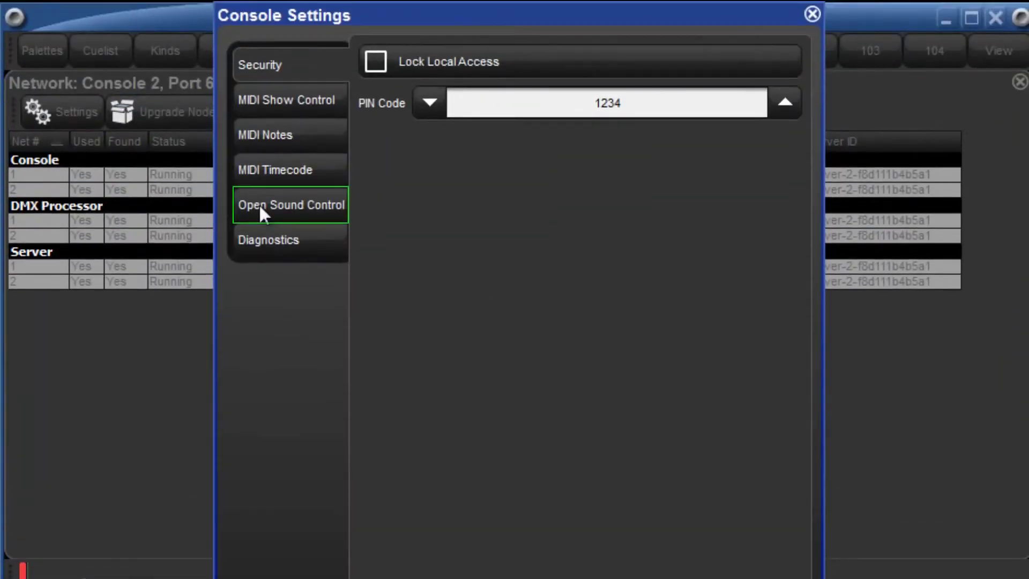
left_click(258, 204)
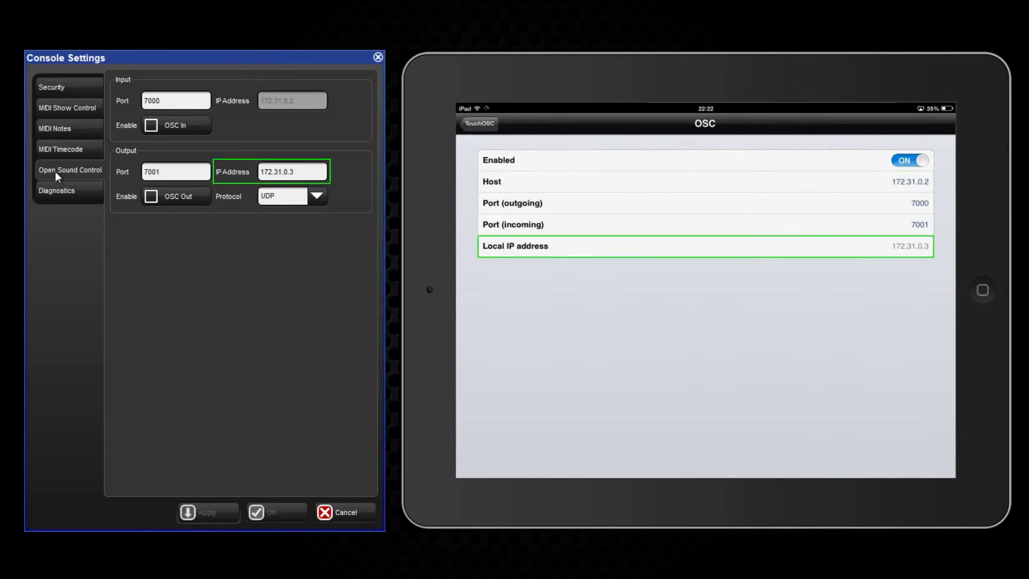
left_click(168, 127)
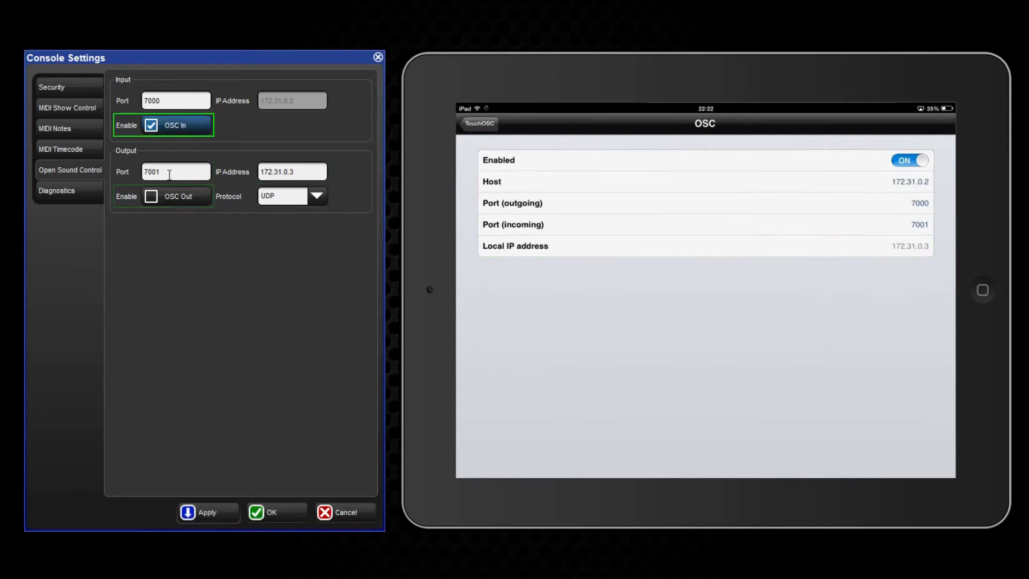
left_click(168, 195)
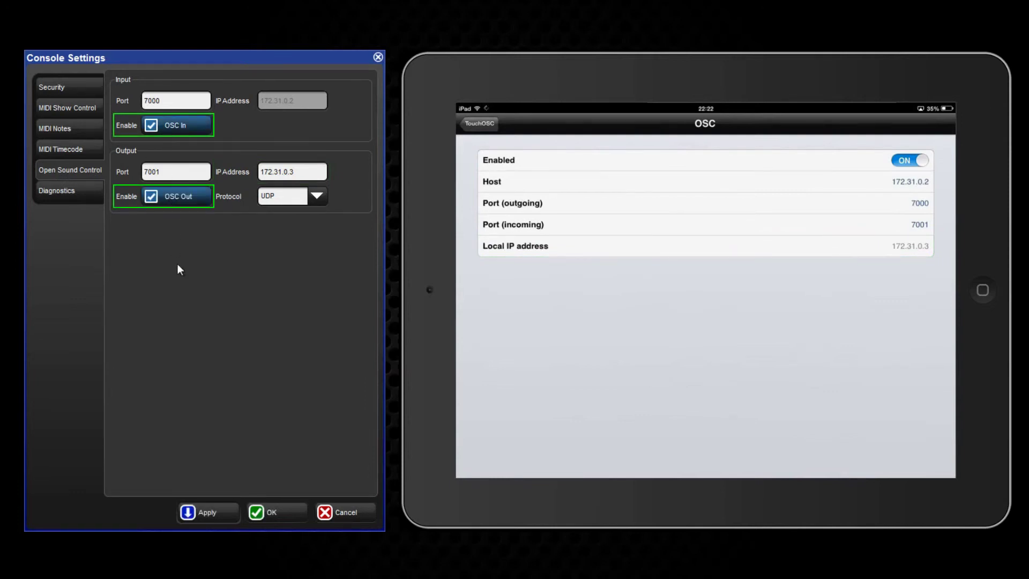
left_click(288, 509)
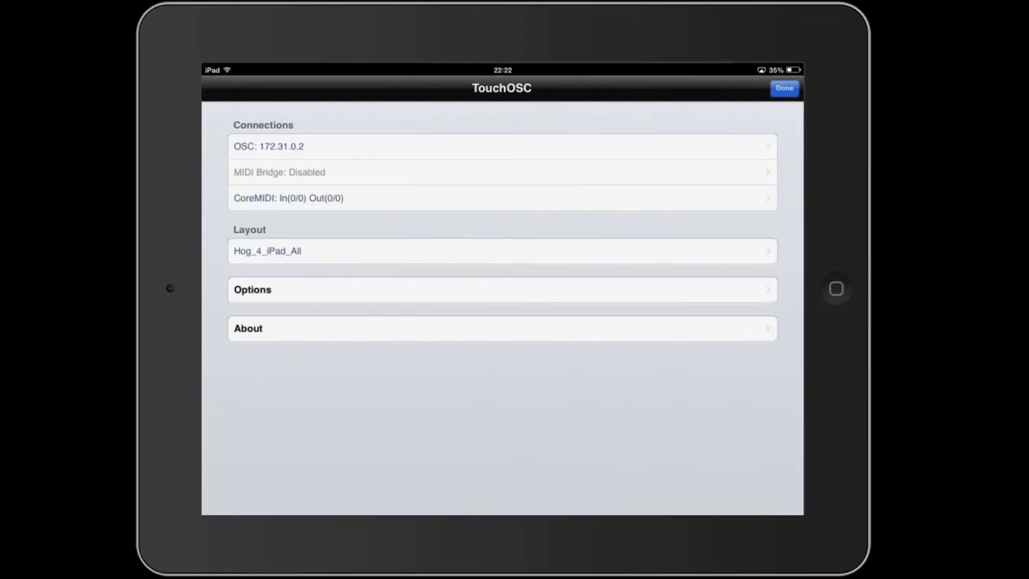
Select Hog_4_iPad_All as TouchOSC's layout and launch its Programming Section controls.
left_click(267, 250)
left_click(268, 185)
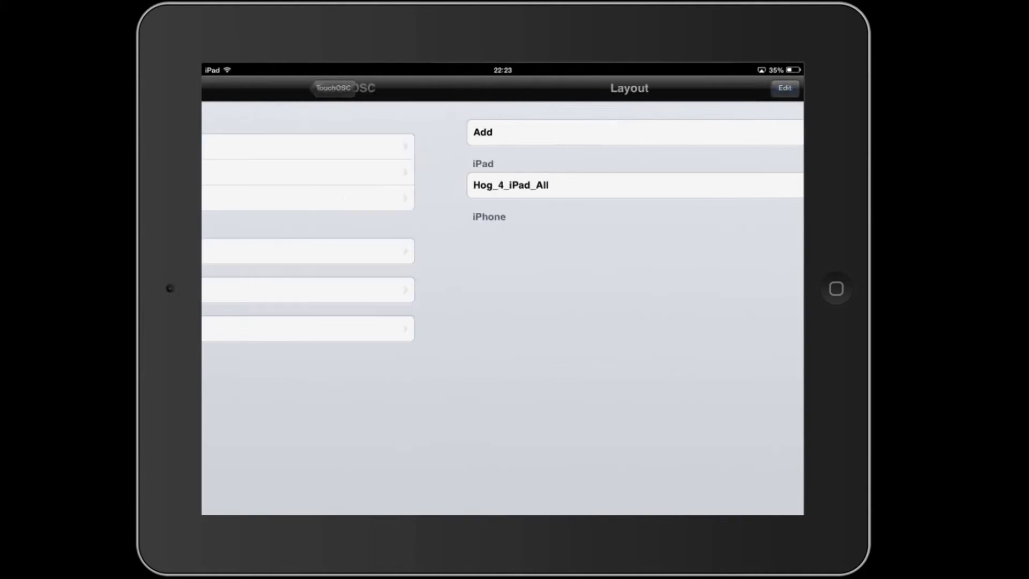
left_click(786, 89)
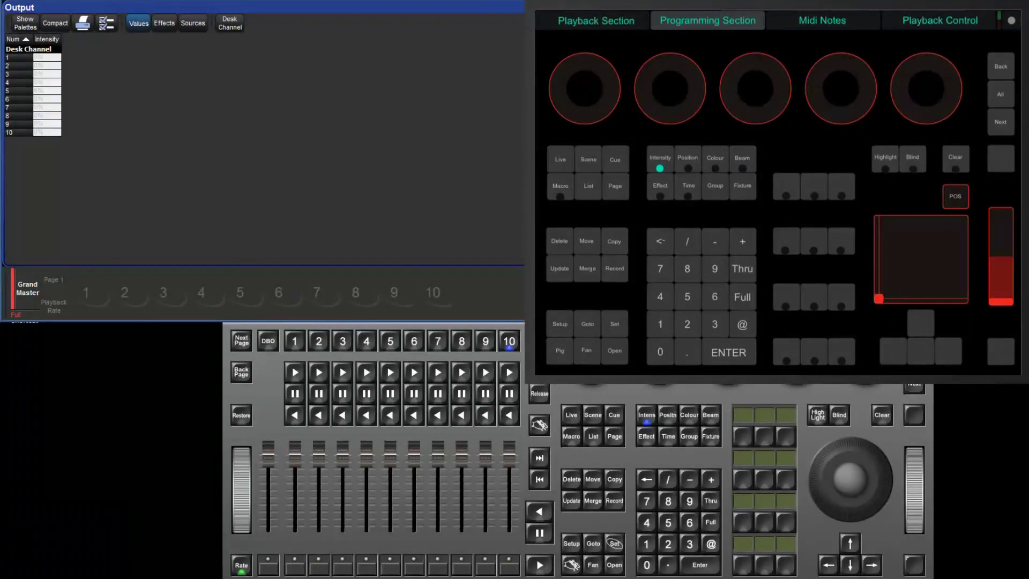
From the iPad, set channels 1–10 to Full, then GO playback 10 and raise its fader.
left_click(742, 297)
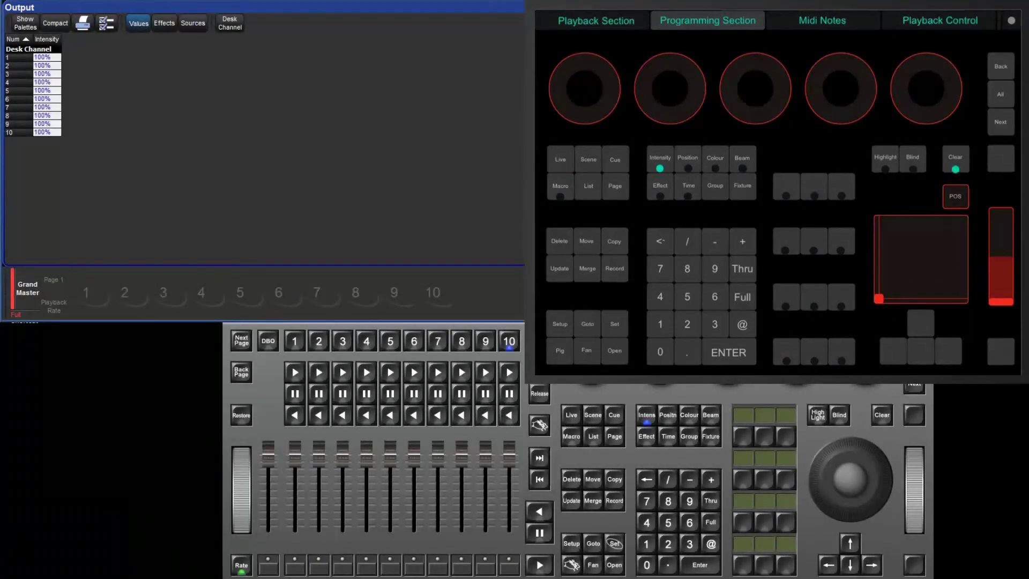
left_click(596, 20)
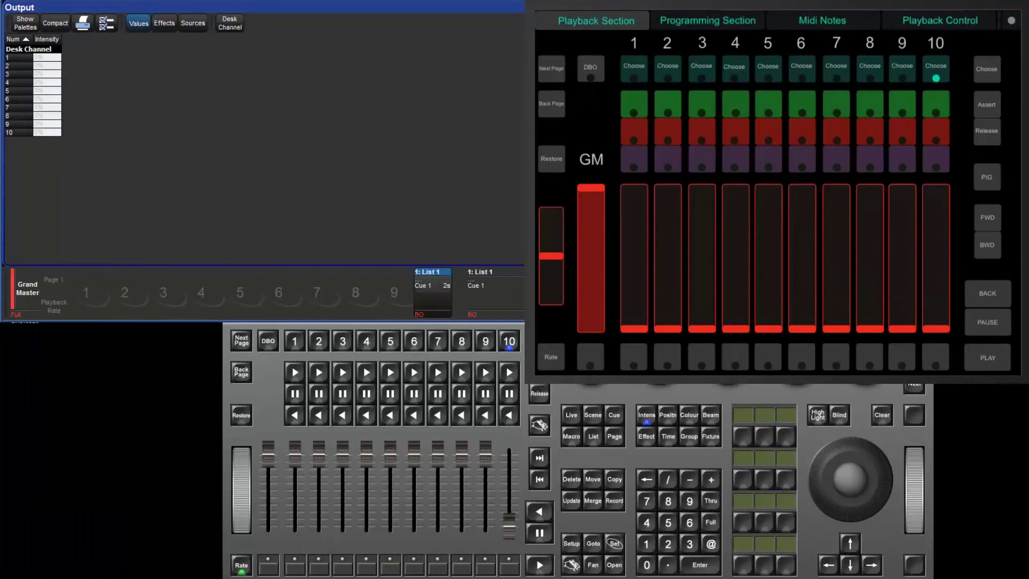
left_click(936, 103)
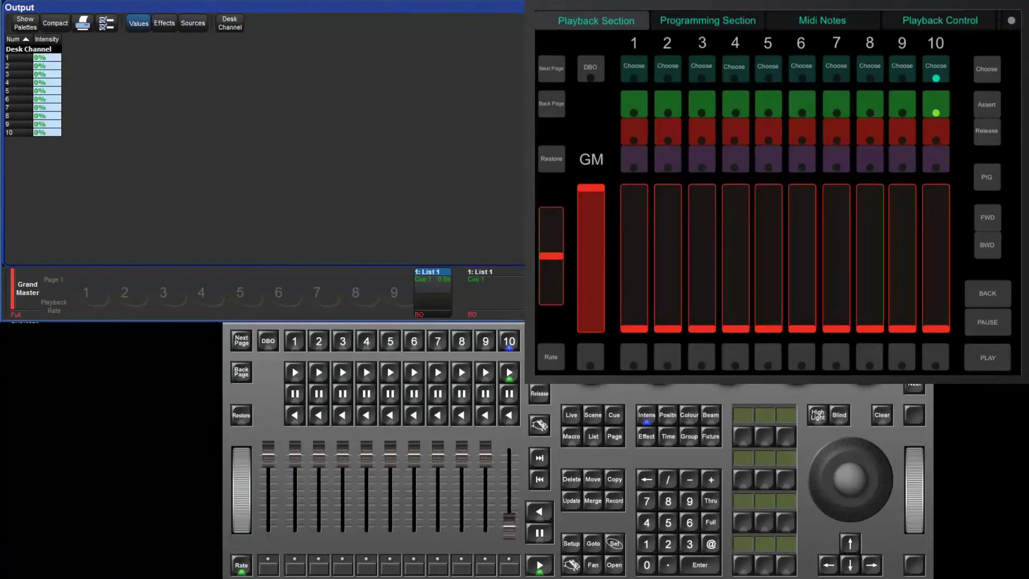
left_click_drag(935, 327, 935, 187)
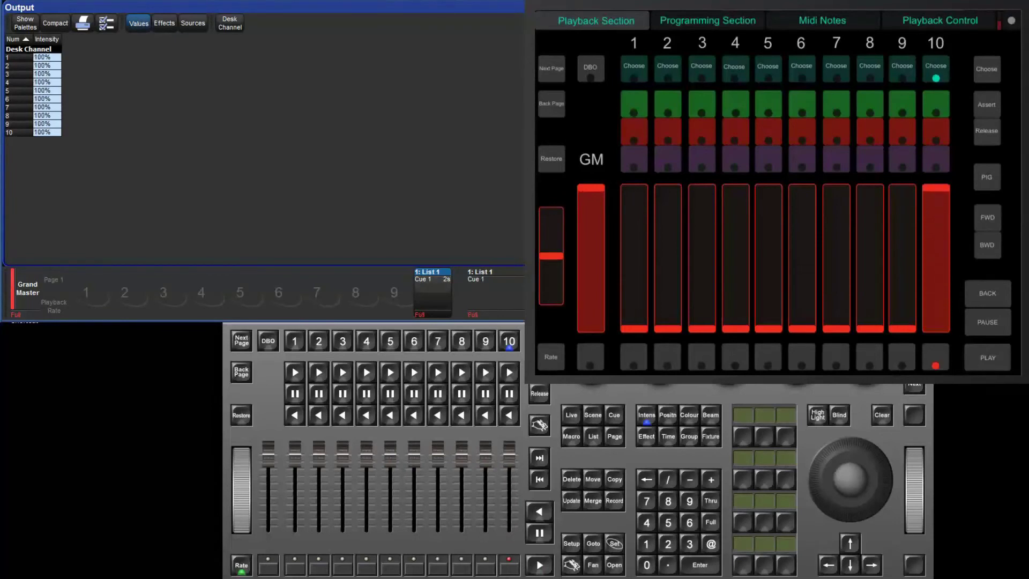